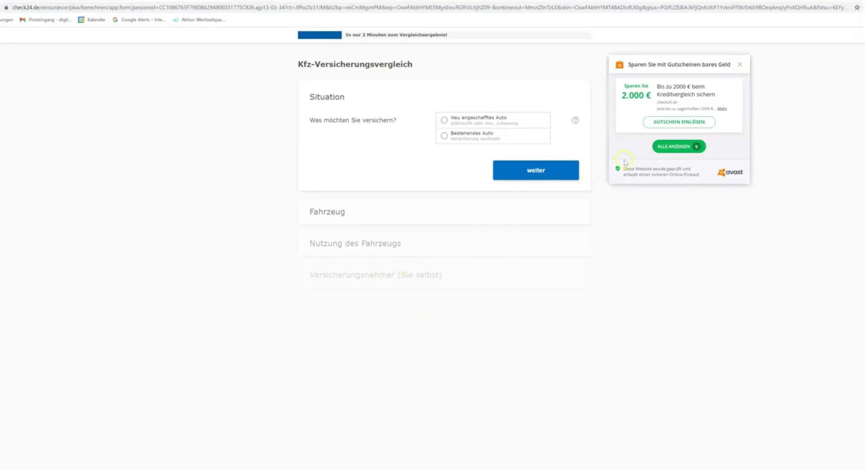
Step: Dismiss the voucher pop-up, select "Bestehendes Auto" as what is insured, and continue to the vehicle section
left_click(740, 66)
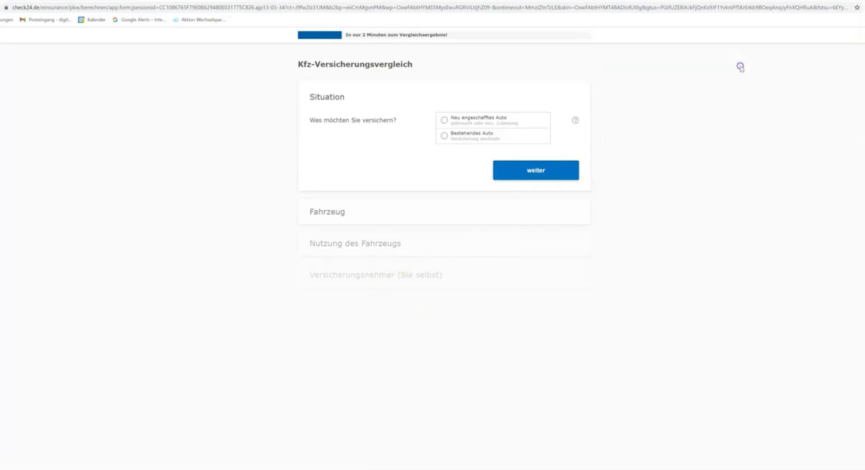
left_click(444, 136)
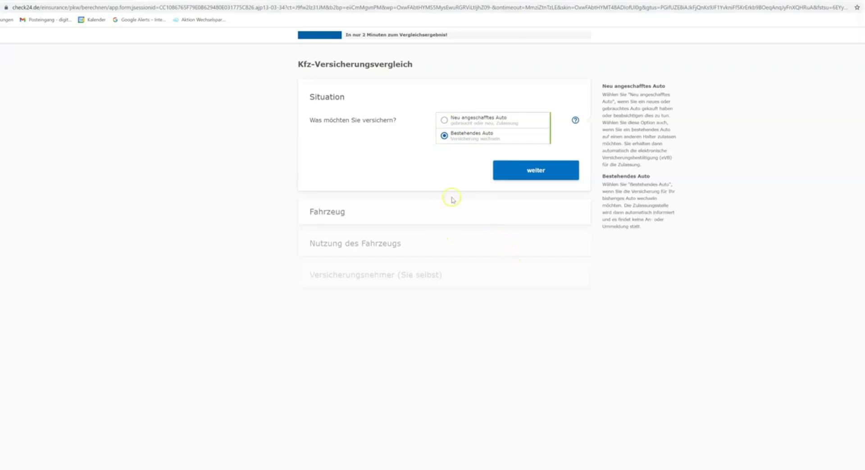
left_click(539, 170)
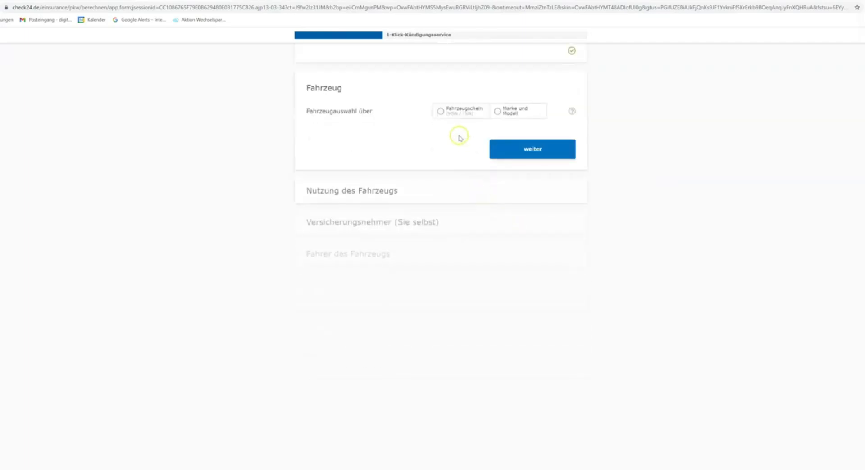
Step: Identify the car by its Fahrzeugschein with Herstellernummer 8004 and Typschlüsselnummer AOU
left_click(441, 113)
left_click(441, 137)
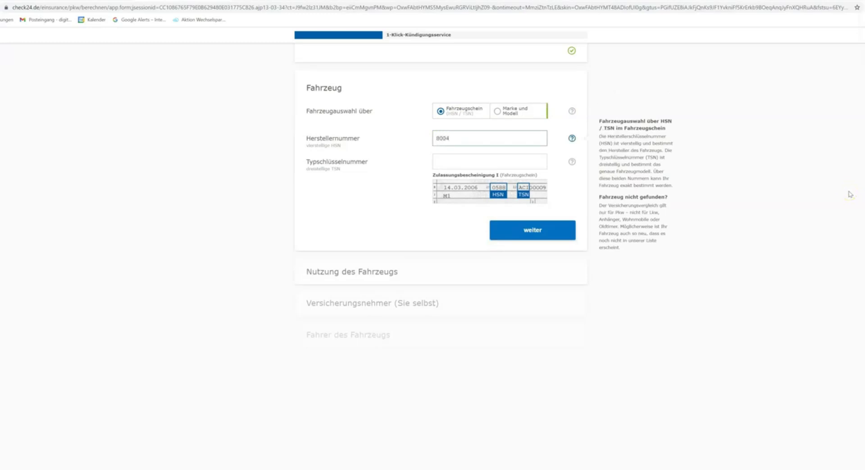
key("Tab")
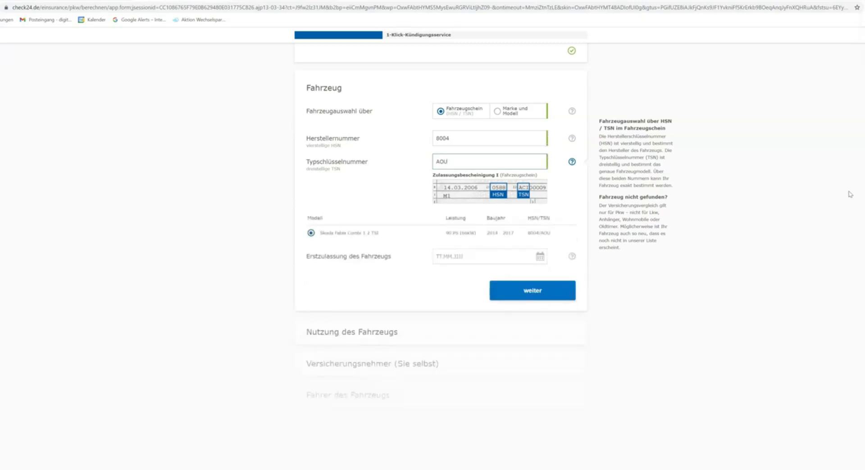
left_click(850, 194)
left_click(672, 267)
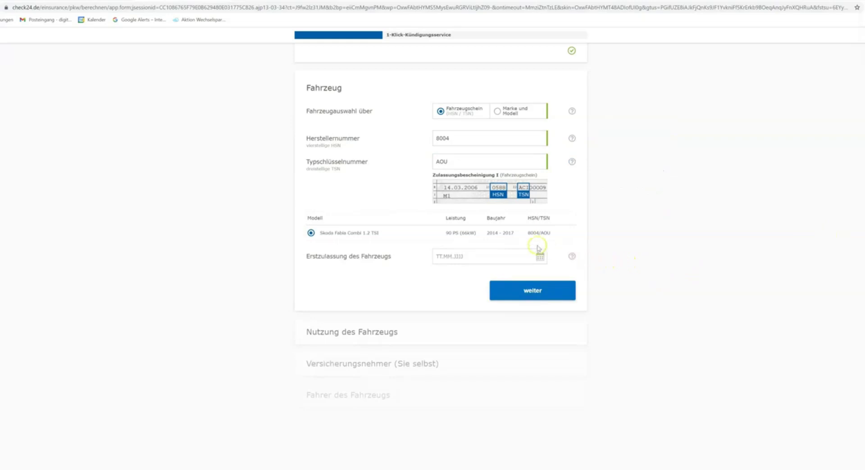
Step: Set the vehicle's Erstzulassung to 21.12.2019 and continue to the usage section
left_click(476, 257)
type("21.12.20")
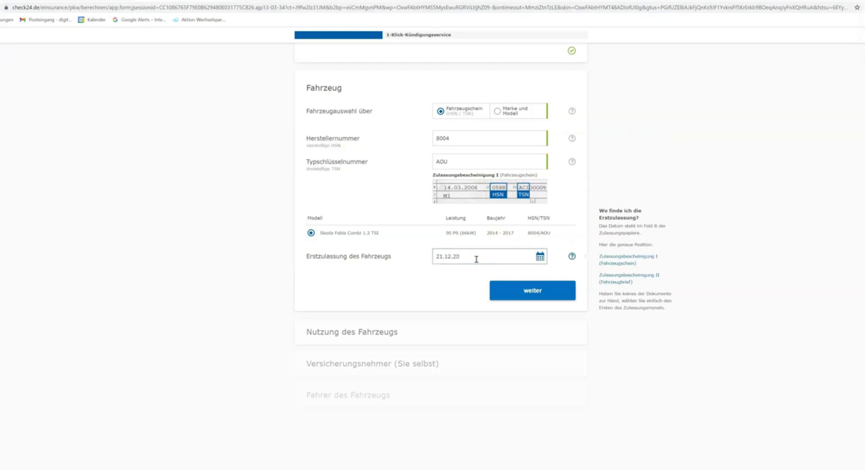
type("19")
left_click(542, 293)
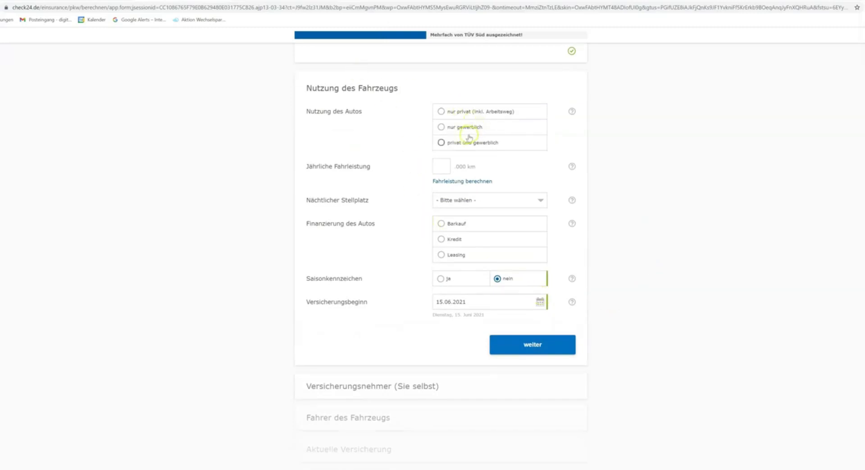
Step: Set the car's usage to "nur privat (inkl. Arbeitsweg)" and the Jährliche Fahrleistung to 9.000 km
left_click(441, 111)
left_click(441, 166)
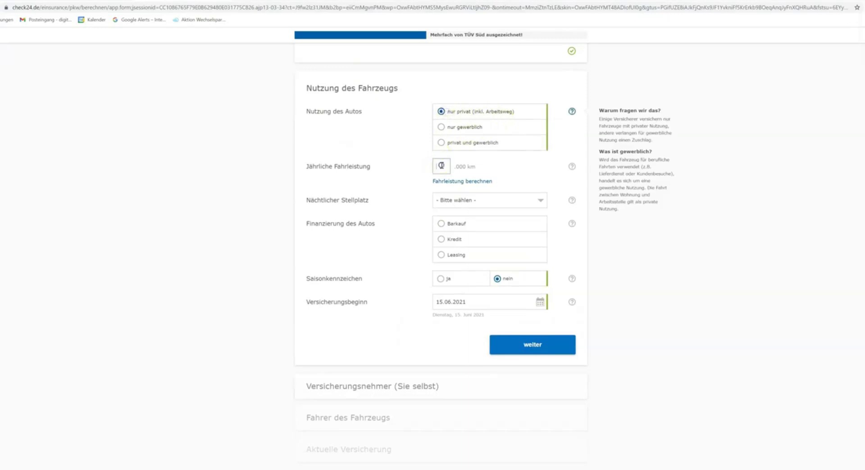
type("9")
Step: Choose Einzelgarage as the Nächtlicher Stellplatz and Barkauf as the car's financing
left_click(519, 203)
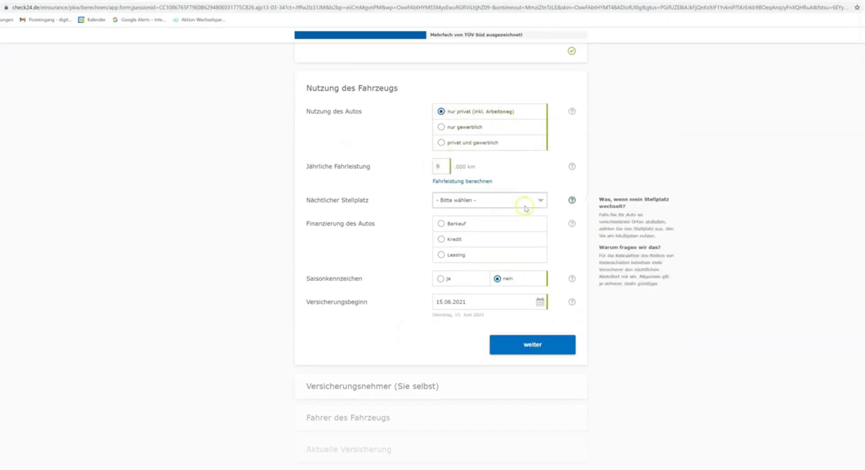
left_click(536, 202)
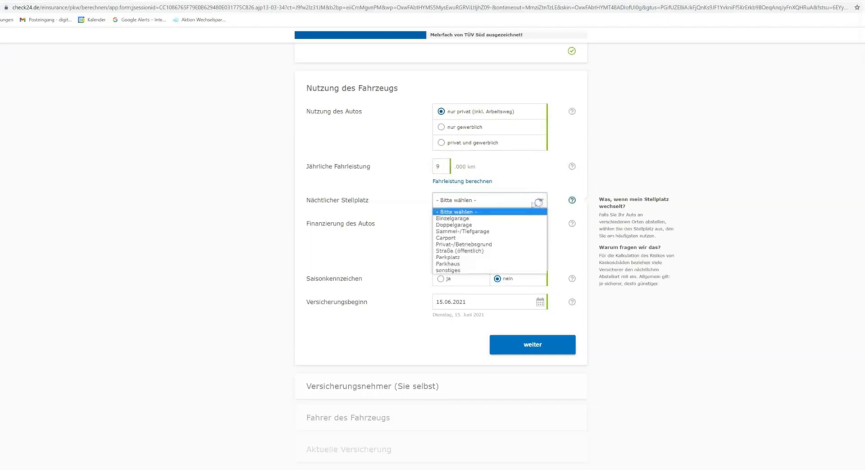
left_click(467, 221)
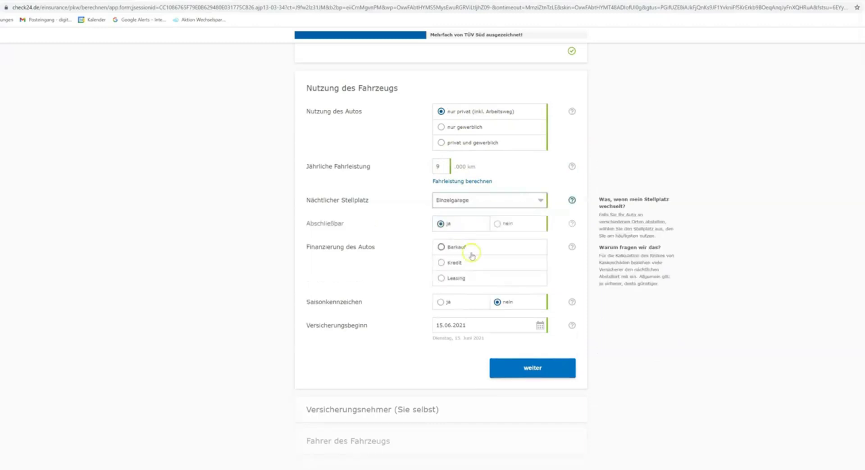
left_click(441, 249)
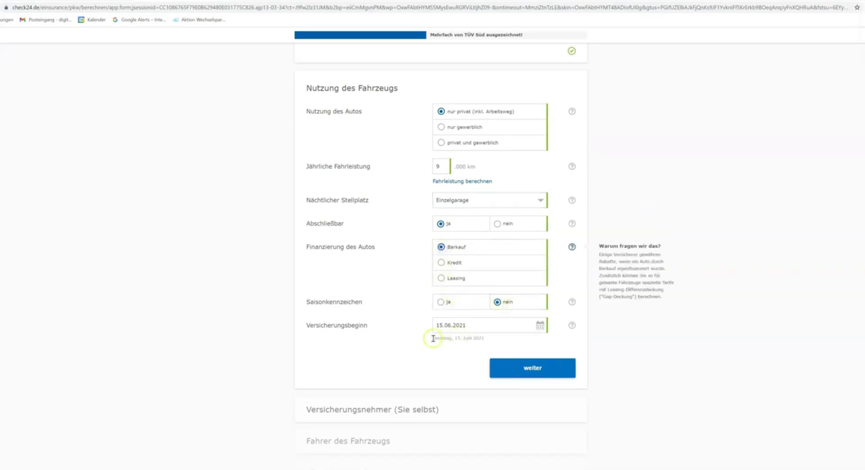
Step: Change the Versicherungsbeginn to 01.01.2022 and continue to the policyholder section
left_click(464, 328)
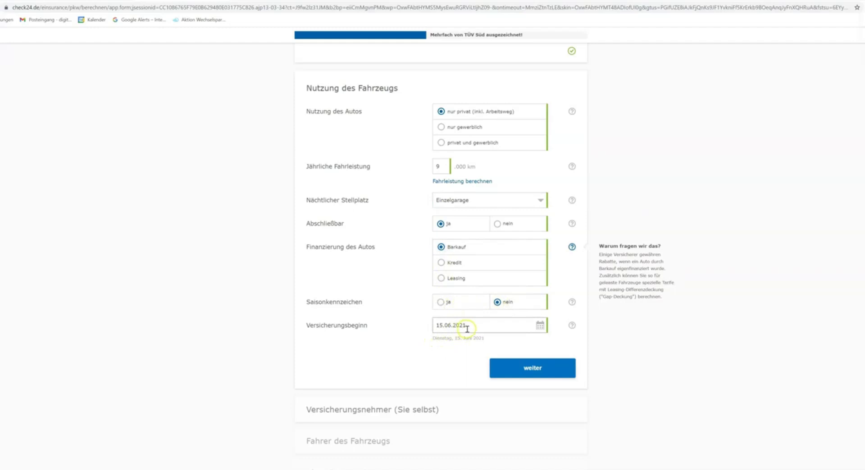
scroll(469, 329, "up", 2)
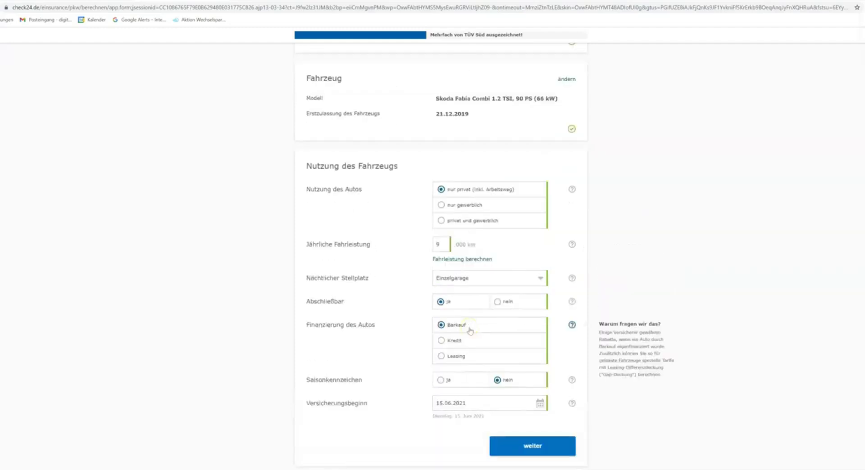
scroll(470, 331, "down", 2)
left_click(535, 367)
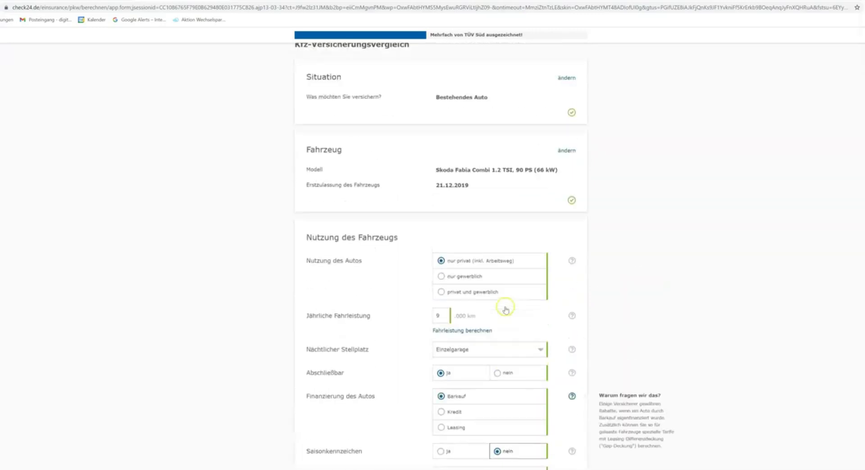
scroll(509, 256, "down", 4)
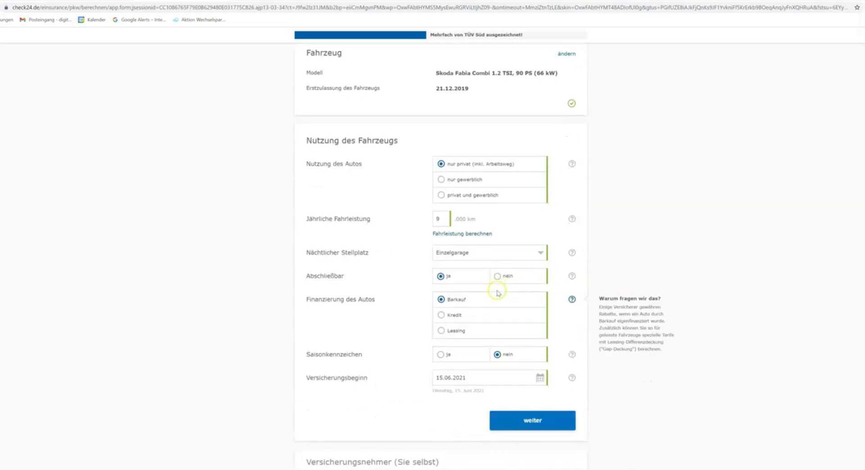
left_click(476, 341)
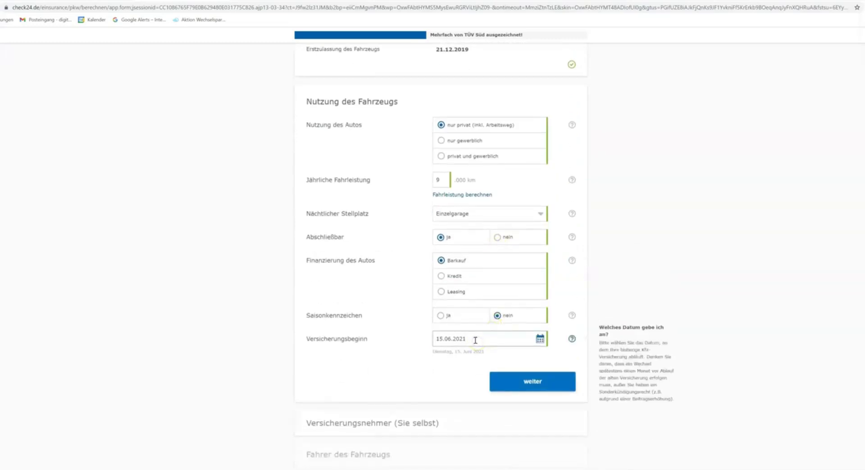
key("BackSpace")
key("BackSpace")
key("BackSpace")
key("BackSpace")
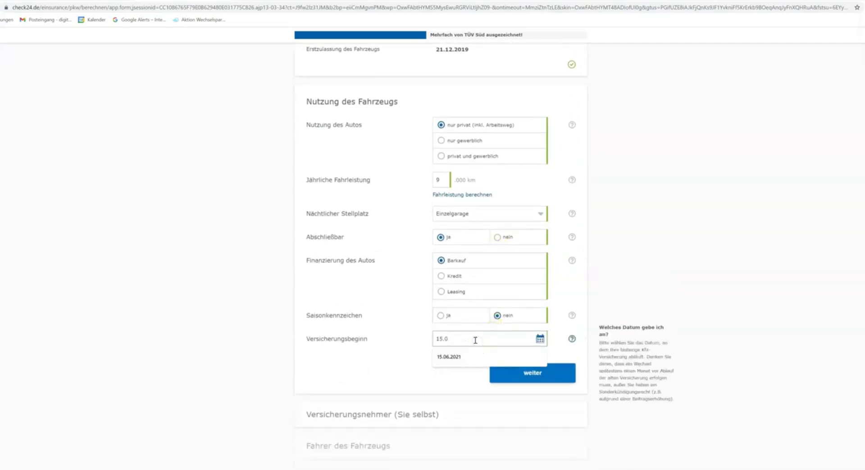
key("BackSpace")
type("01.01.")
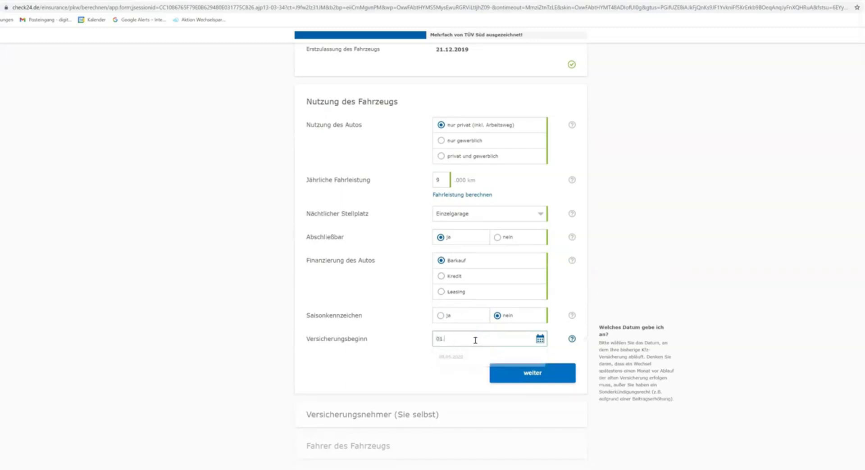
type("20")
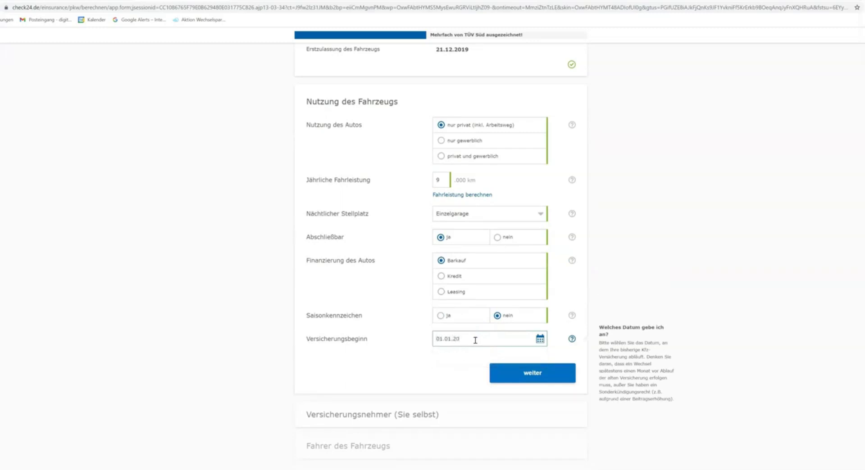
type("22")
left_click(545, 388)
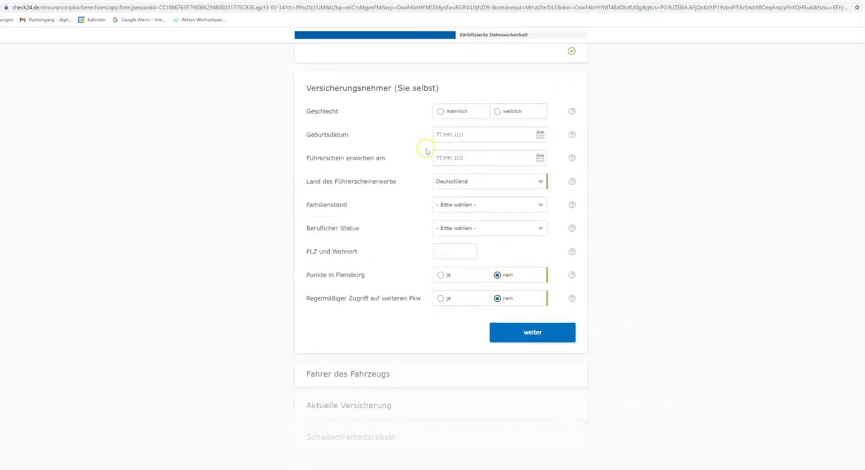
Step: Select männlich as the policyholder's gender and fill in the date of birth
left_click(441, 113)
left_click(454, 133)
type("01.02.")
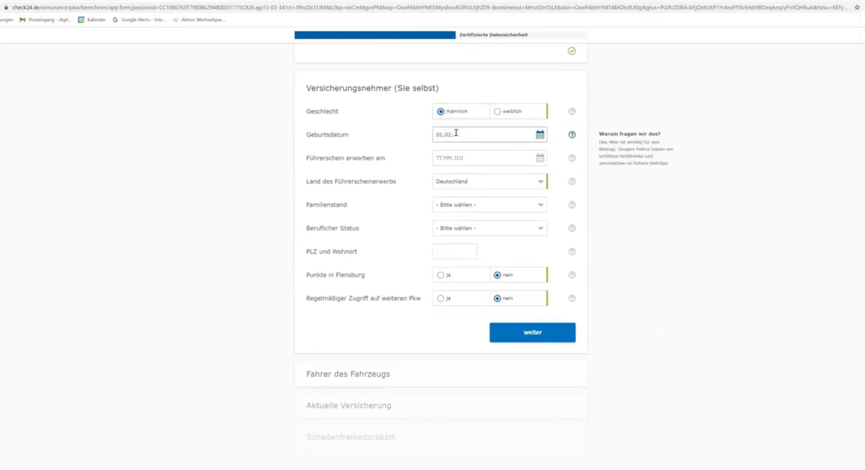
type("1979")
key("Tab")
Step: Enter 01.09.1998 as the date the policyholder's driving licence was acquired
left_click(478, 160)
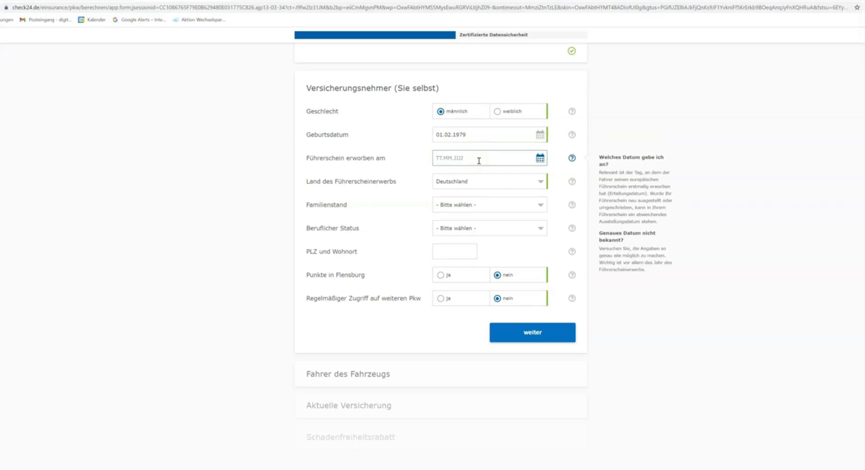
type("01.09.199")
type("8")
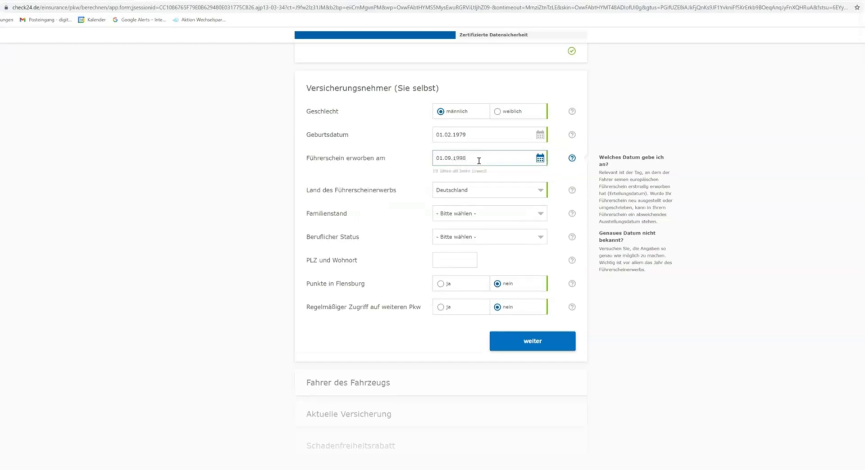
Step: Set the policyholder's Familienstand to ledig and Beruflicher Status to Angestellte(r)
left_click(480, 214)
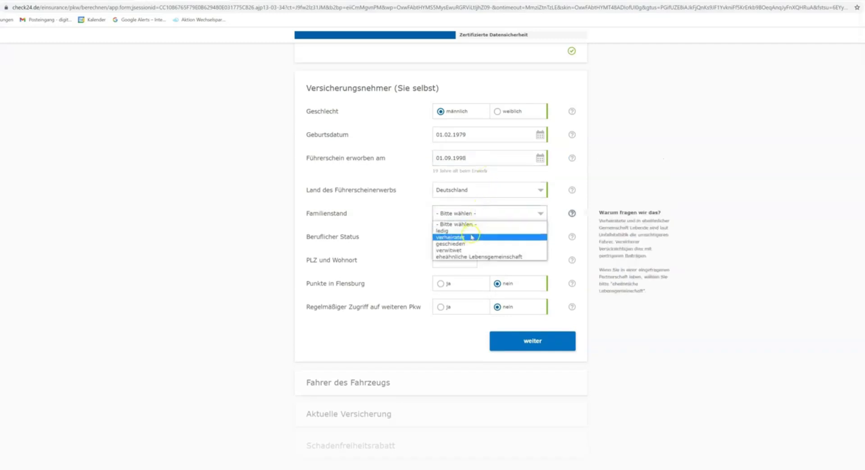
left_click(471, 233)
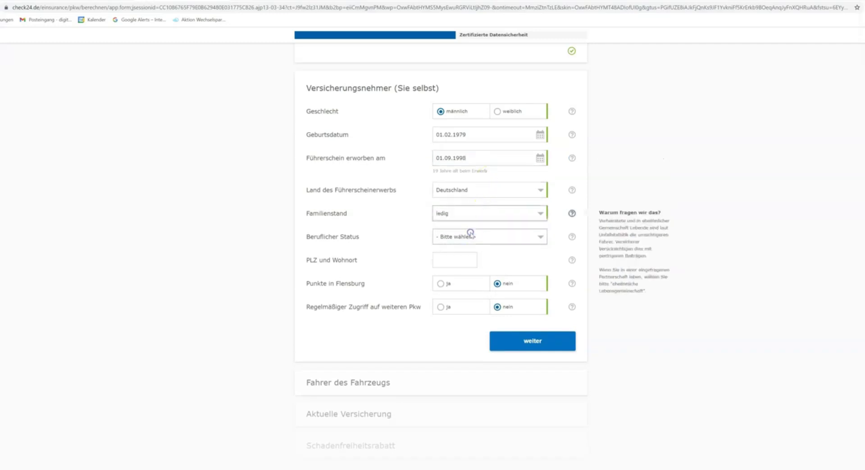
left_click(544, 241)
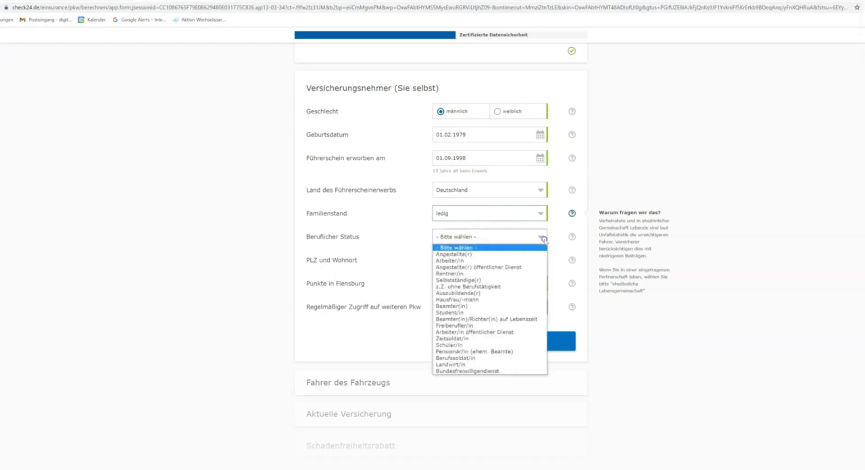
left_click(462, 254)
Step: Enter the policyholder's postal code, choose the matching town of residence, and continue to the driver section
left_click(461, 256)
type("98617")
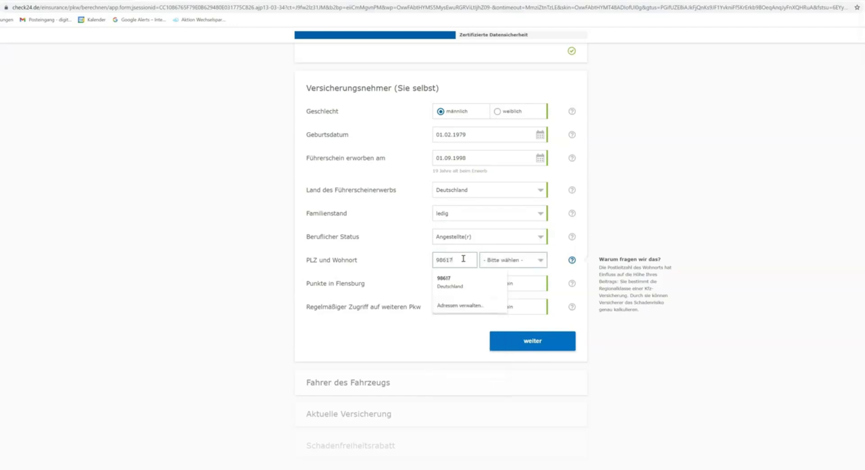
left_click(540, 260)
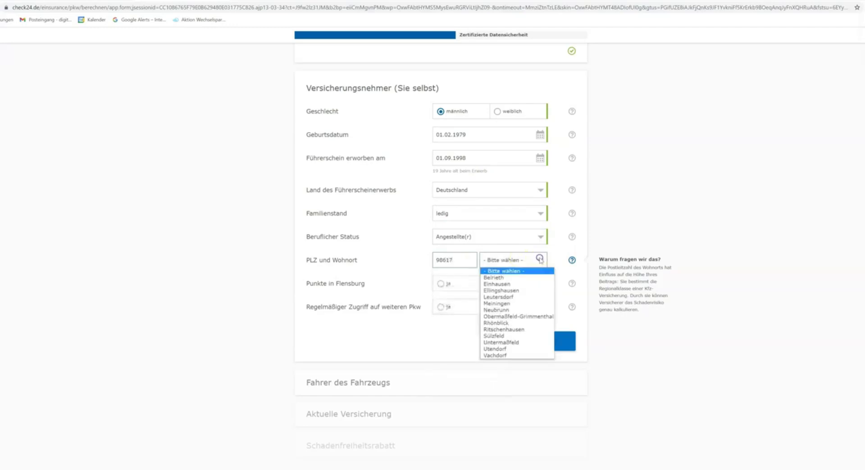
left_click(507, 304)
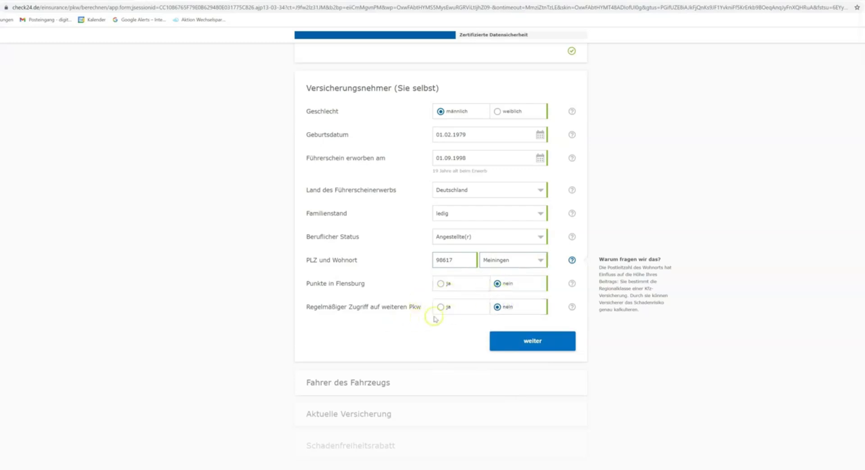
left_click(514, 340)
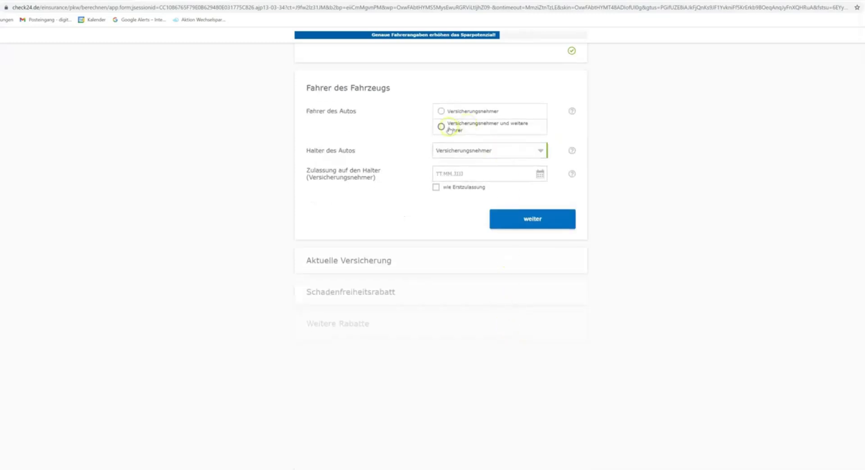
Step: Set the Versicherungsnehmer as the only driver, mark the holder's registration "wie Erstzulassung", and continue to the current insurance section
left_click(441, 112)
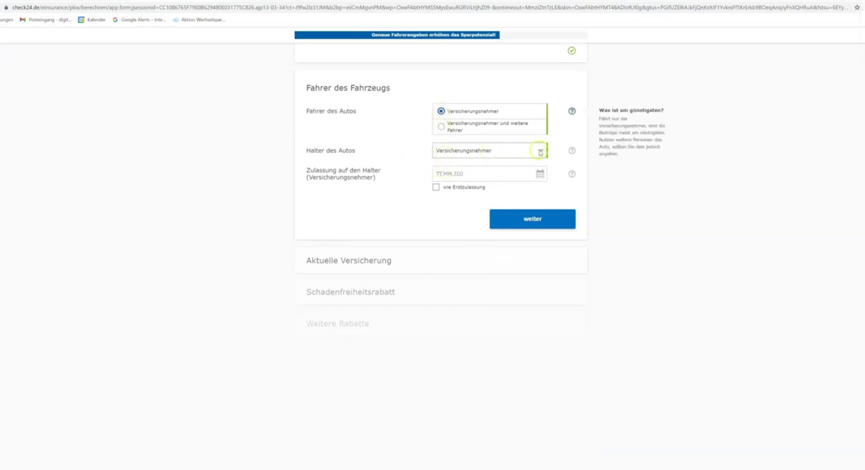
left_click(467, 175)
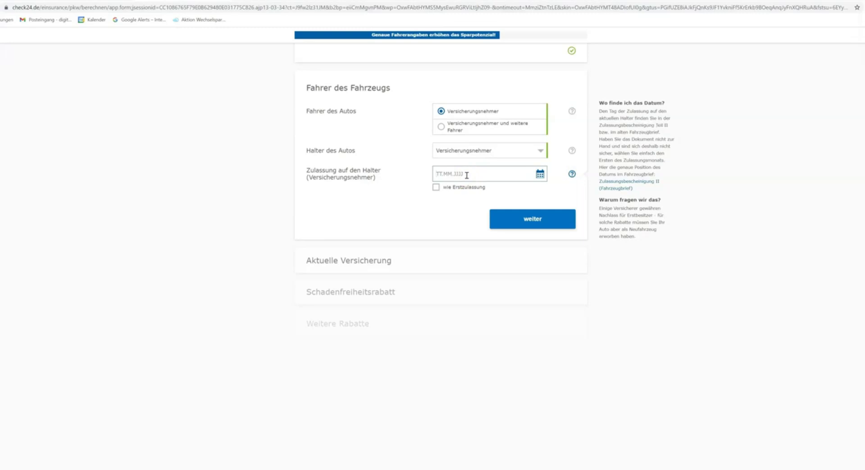
left_click(436, 187)
left_click(541, 226)
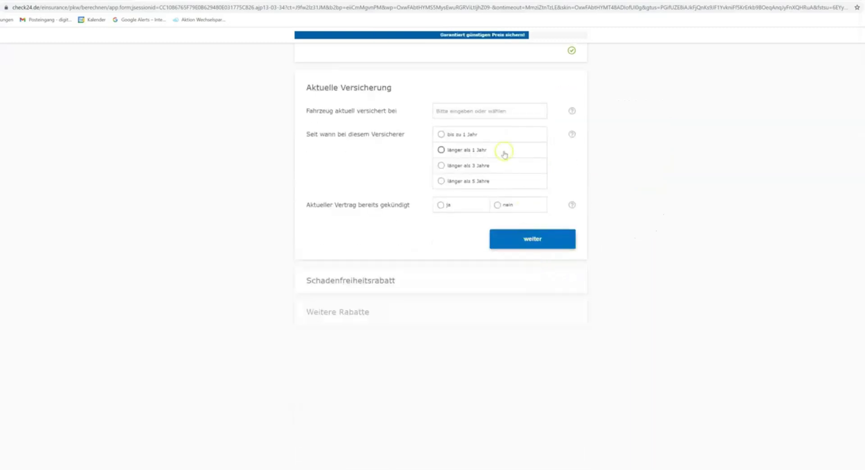
Step: Set the current insurer to Adler for länger als 3 Jahre, with the contract already cancelled by the policyholder, and continue to Schadenfreiheitsrabatt
left_click(480, 112)
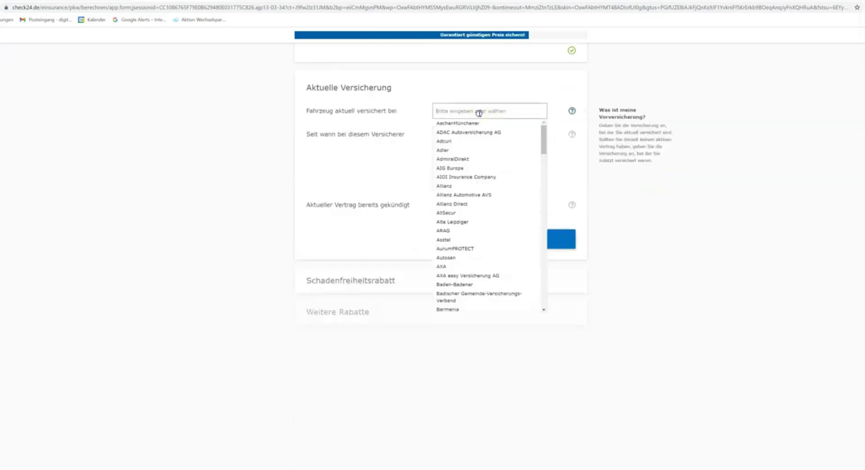
left_click(457, 150)
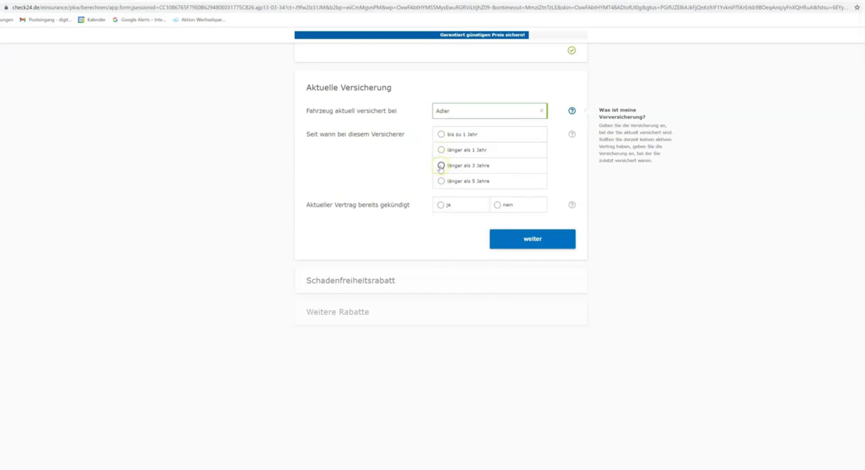
left_click(440, 166)
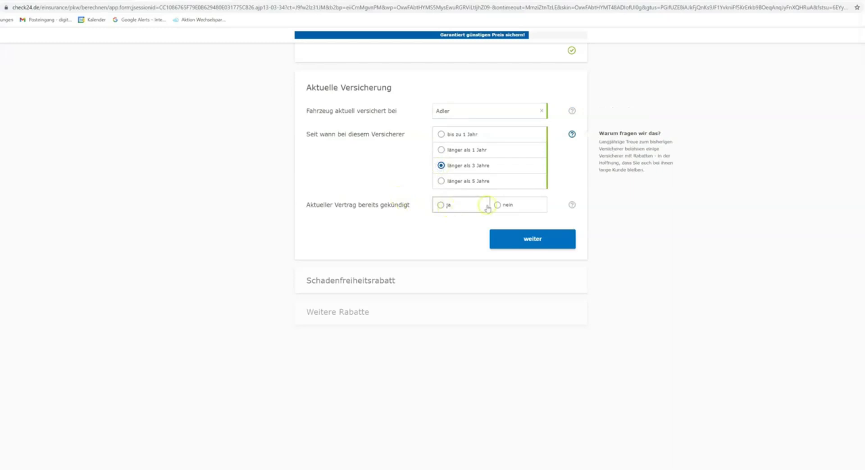
left_click(442, 206)
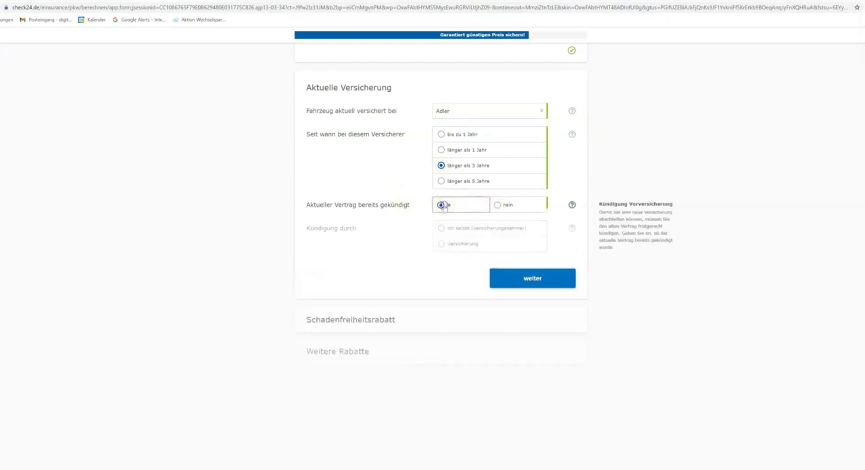
left_click(442, 229)
left_click(533, 279)
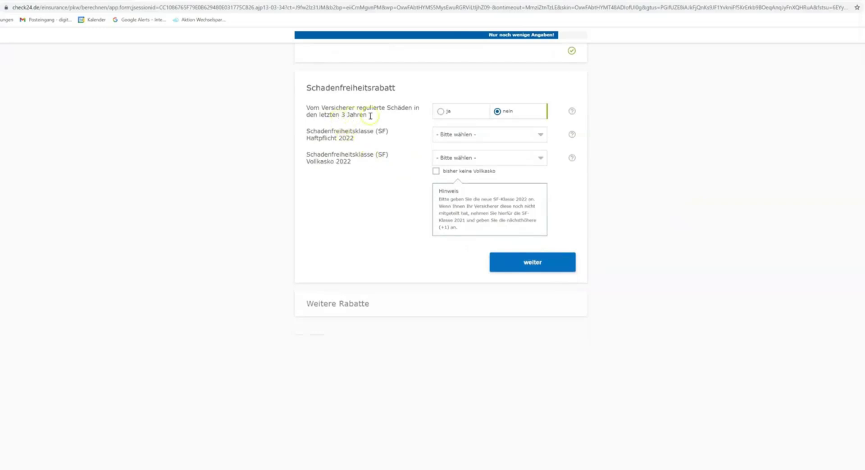
Step: Set the 2022 Schadenfreiheitsklasse to SF 16 for both Haftpflicht and Vollkasko, and continue to the further discounts
left_click(540, 135)
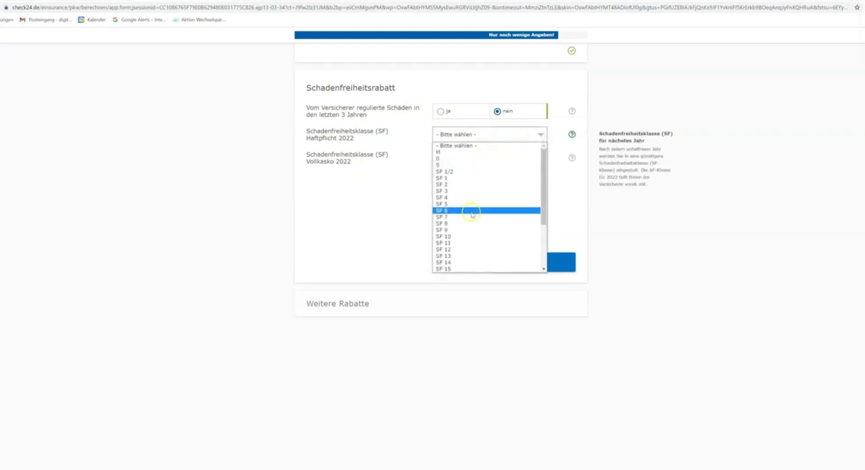
scroll(473, 234, "down", 3)
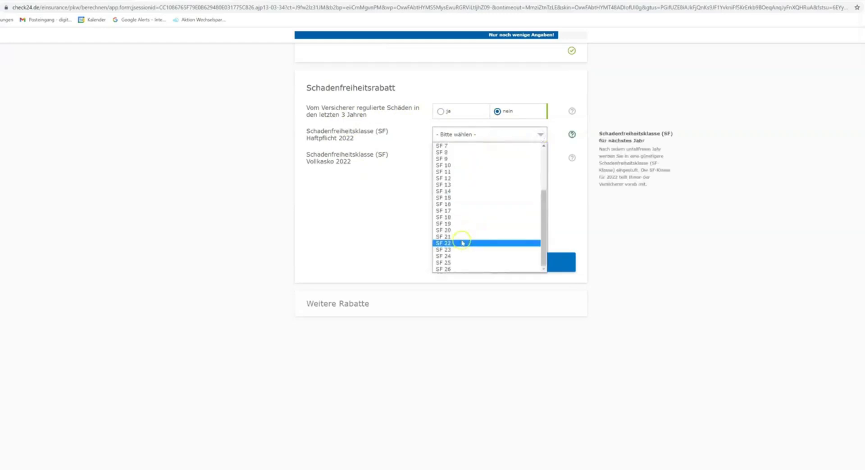
left_click(450, 204)
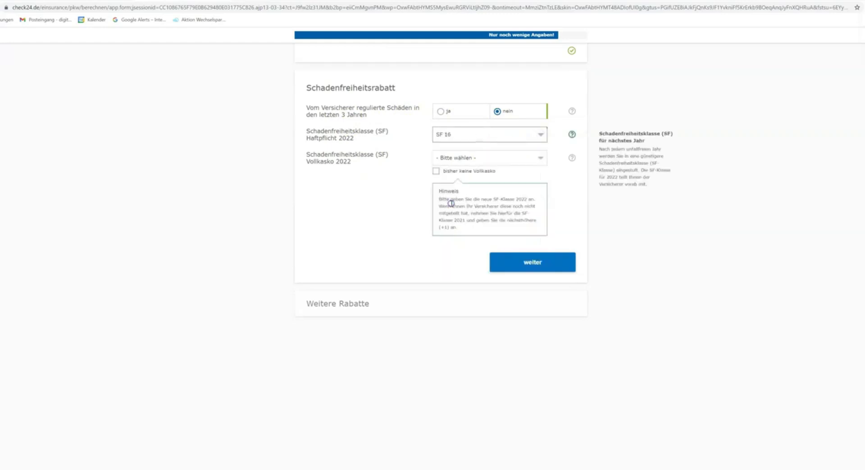
left_click(542, 160)
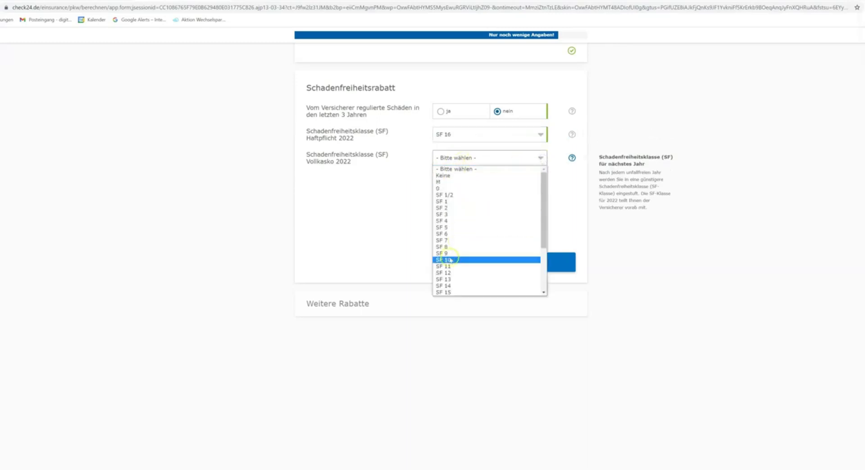
scroll(450, 274, "down", 3)
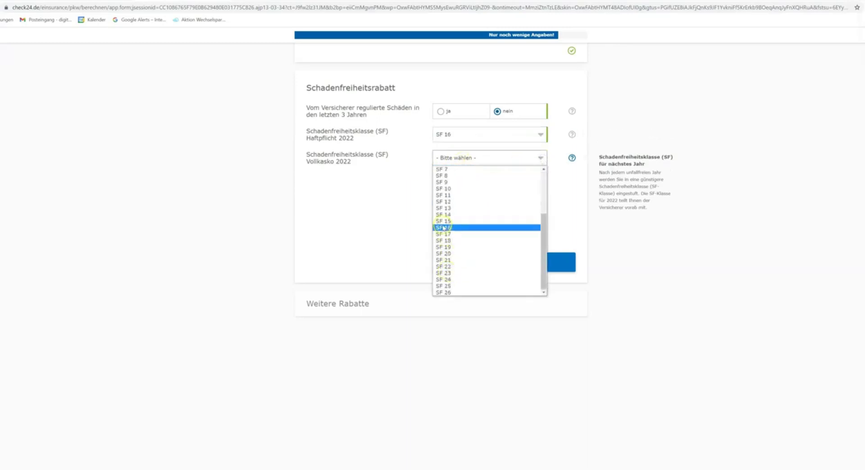
left_click(442, 229)
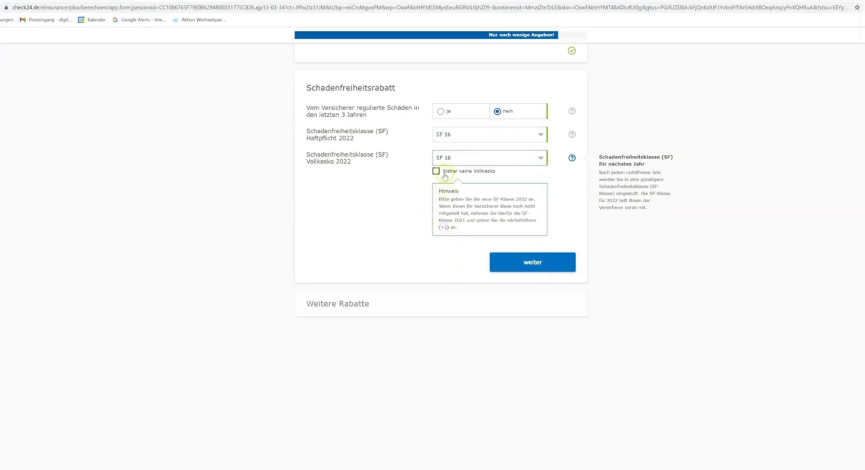
left_click(534, 263)
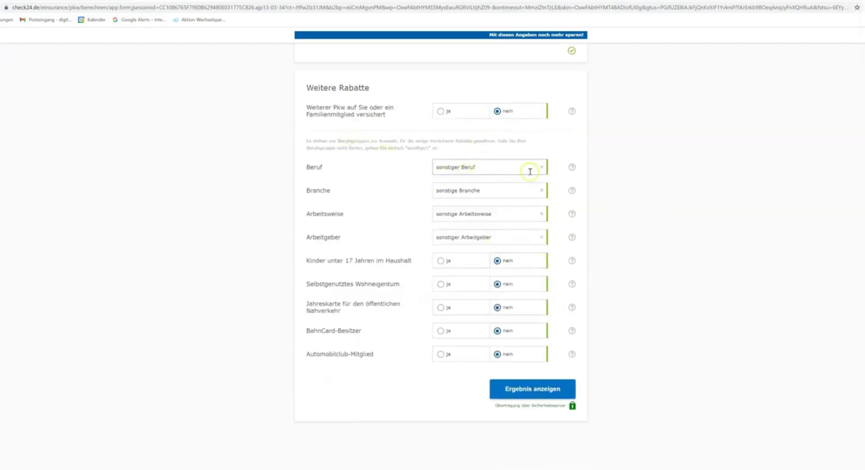
Step: Set Beruf to Bankangestellte(r) and Selbstgenutztes Wohneigentum to ja with type Eigentumswohnung, and show the comparison results
left_click(509, 169)
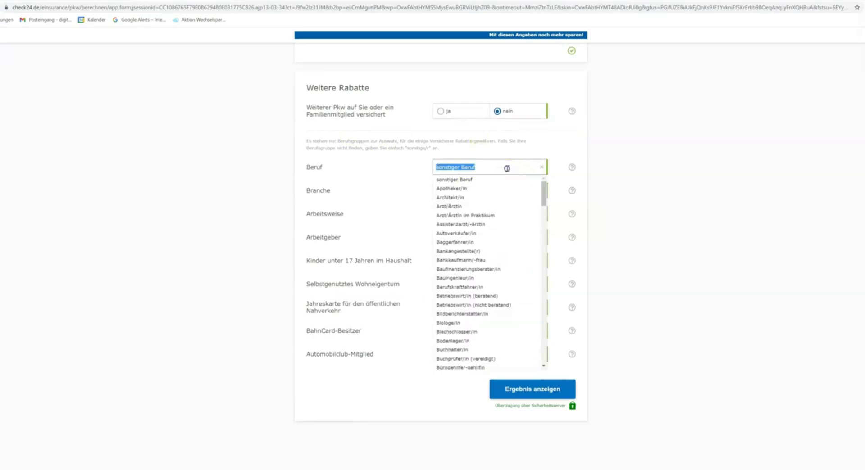
left_click(468, 255)
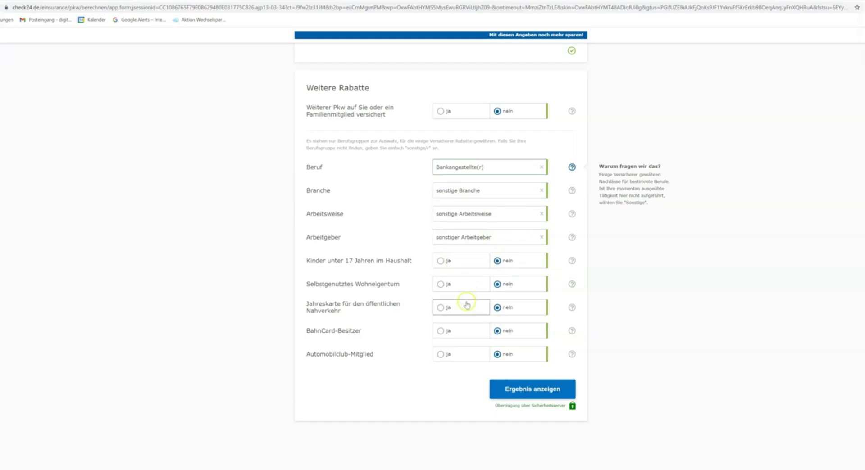
left_click(445, 285)
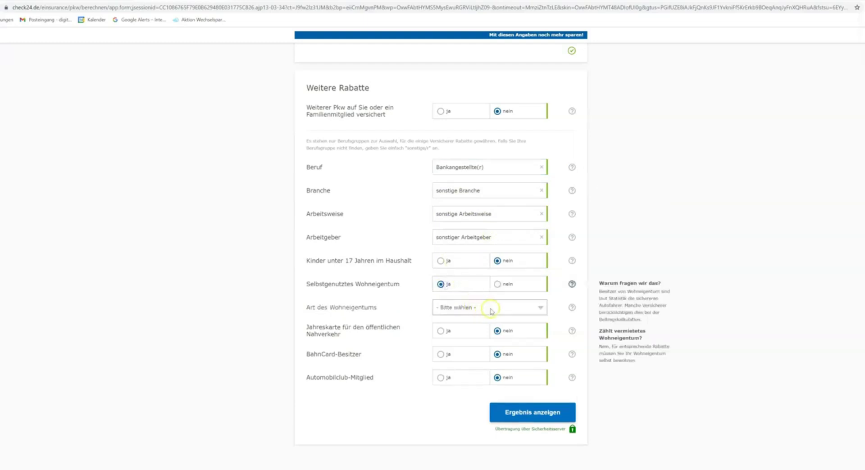
left_click(538, 308)
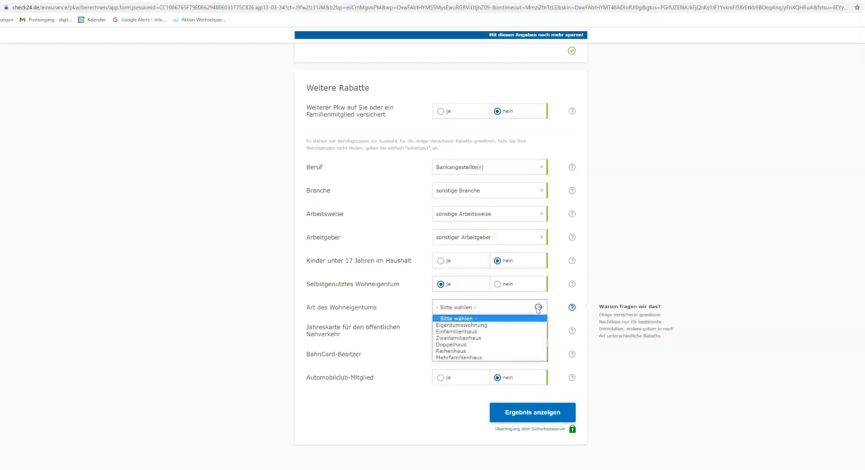
left_click(473, 325)
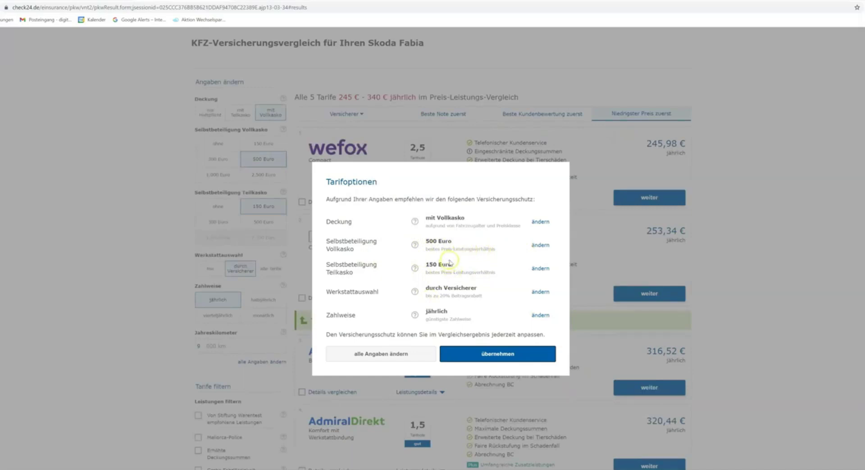
Step: Set the Vollkasko deductible to 300 Euro and Werkstattauswahl to frei, and apply the tariff options
left_click(536, 247)
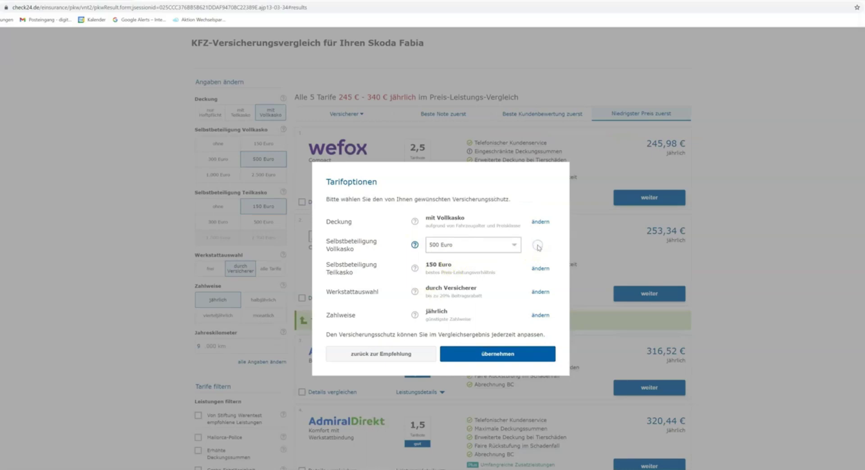
left_click(514, 246)
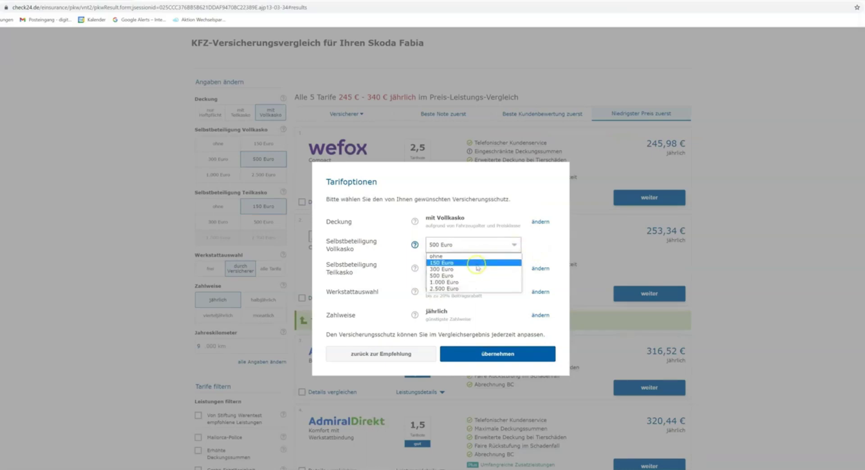
left_click(474, 269)
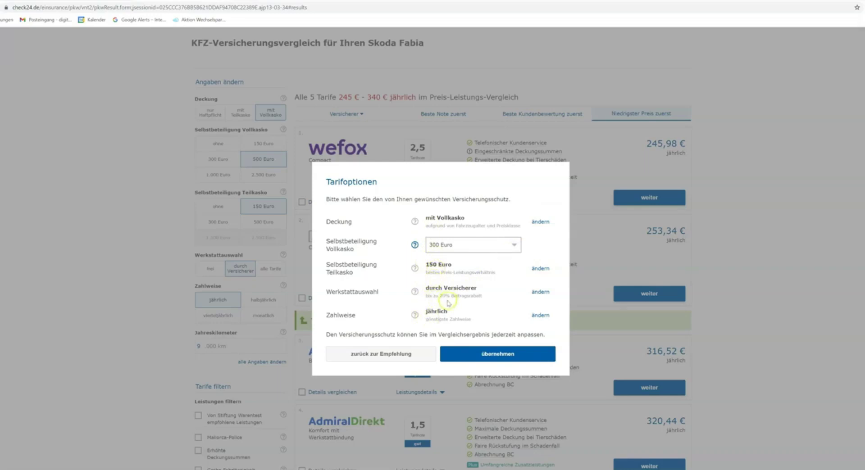
left_click(539, 293)
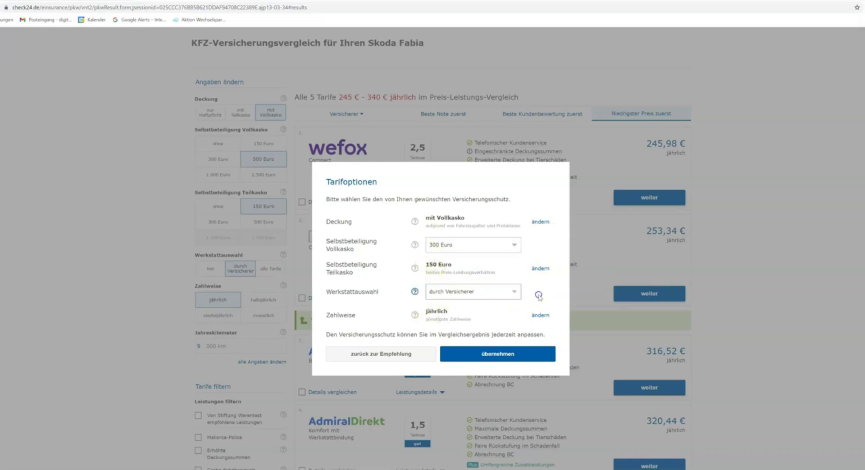
left_click(515, 293)
left_click(479, 302)
left_click(479, 355)
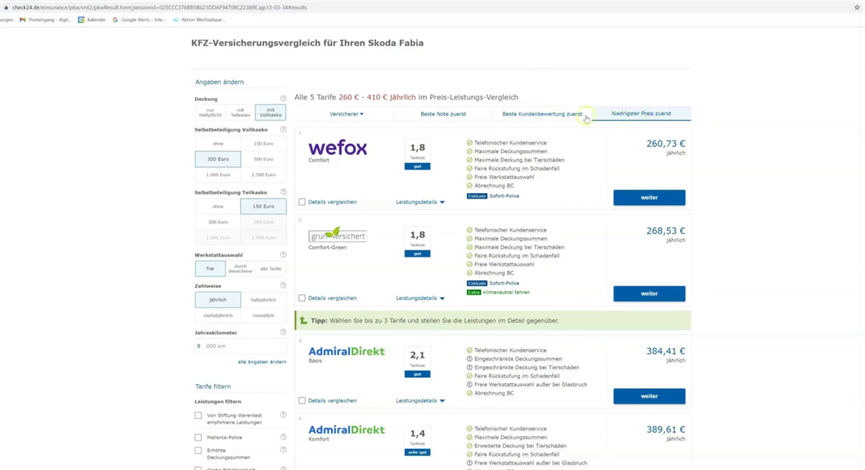
Step: Sort the tariffs by best customer rating and open a detailed comparison of AdmiralDirekt Basis, wefox Comfort and grün versichert Comfort-Green
left_click(544, 114)
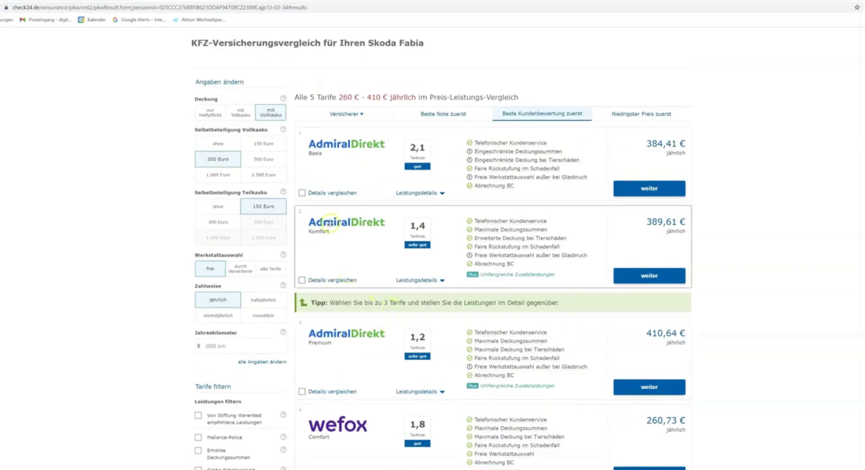
left_click(301, 194)
scroll(307, 356, "down", 2)
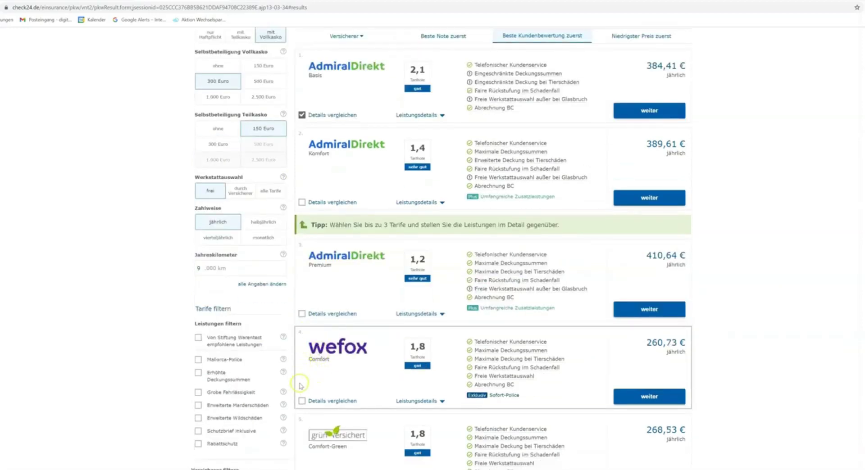
left_click(302, 401)
scroll(342, 351, "down", 3)
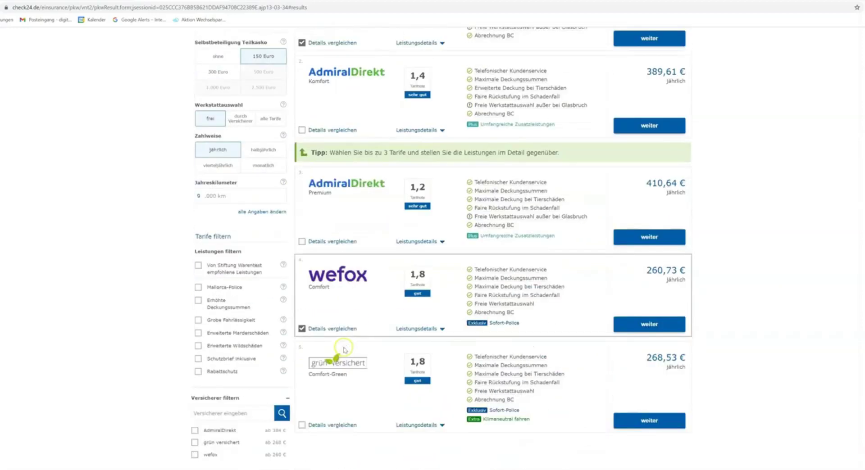
left_click(301, 381)
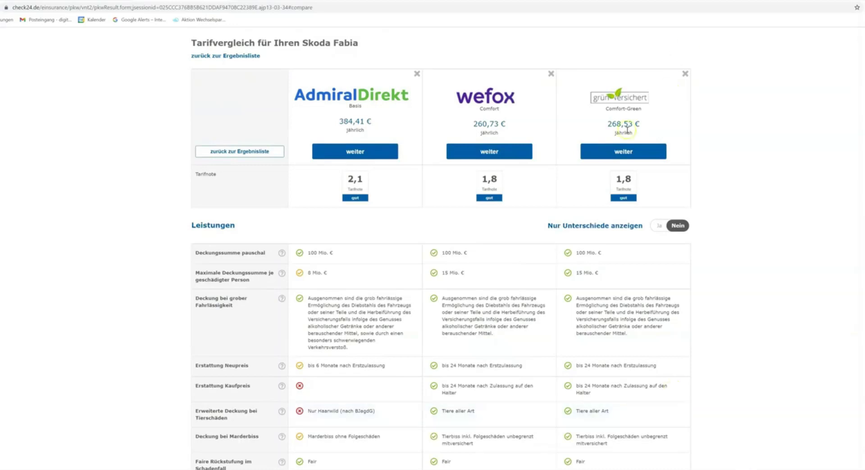
Step: Review the benefits in the tariff comparison, then open the wefox Comfort tariff and start its application
scroll(496, 283, "down", 1)
scroll(495, 284, "down", 7)
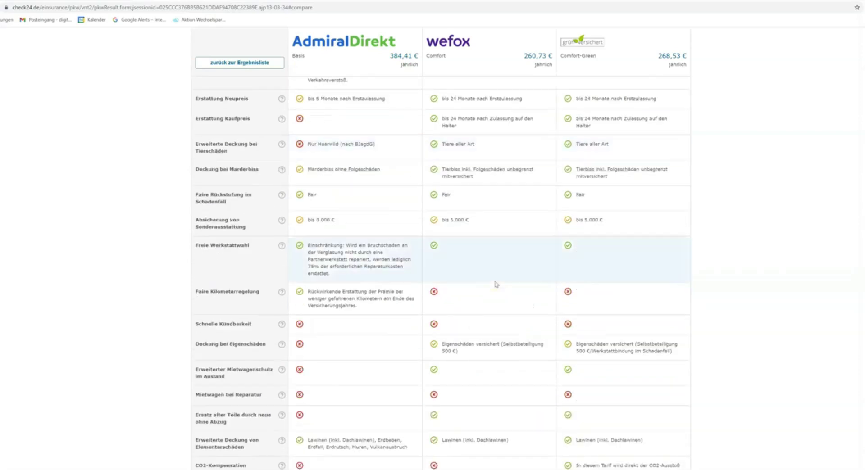
scroll(495, 284, "down", 7)
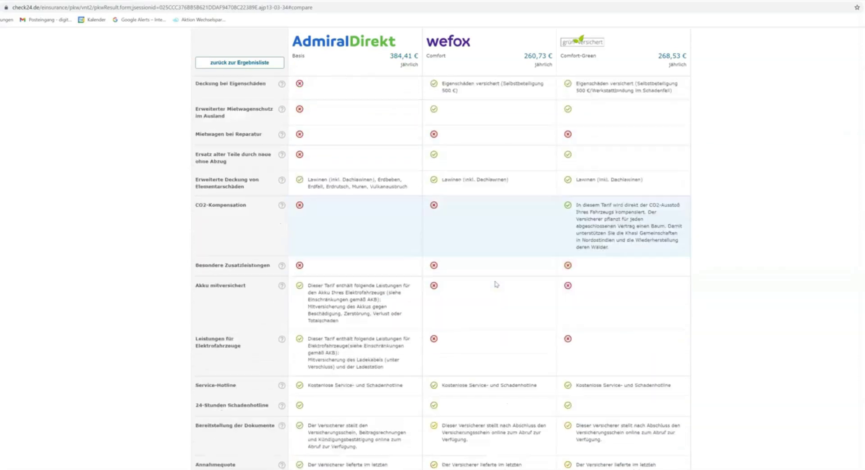
scroll(495, 283, "down", 7)
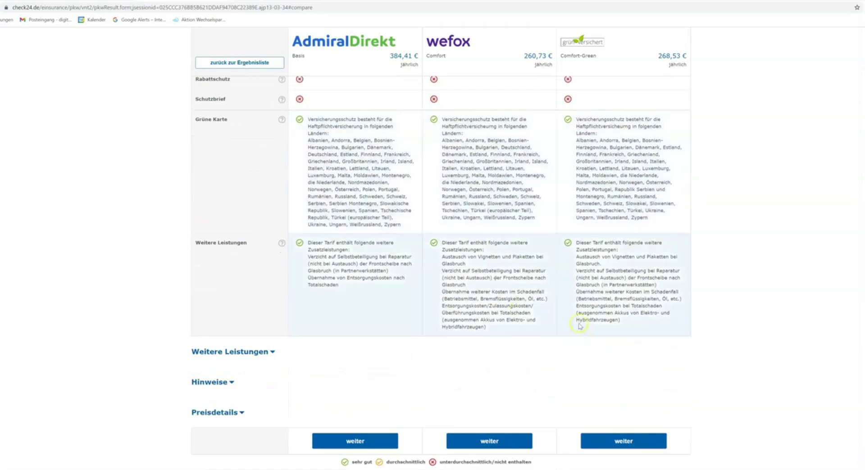
scroll(579, 325, "up", 14)
scroll(574, 318, "up", 10)
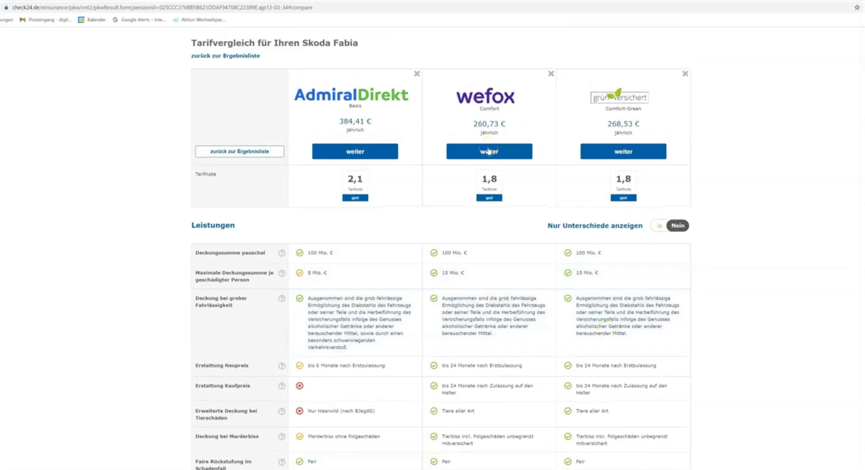
left_click(489, 152)
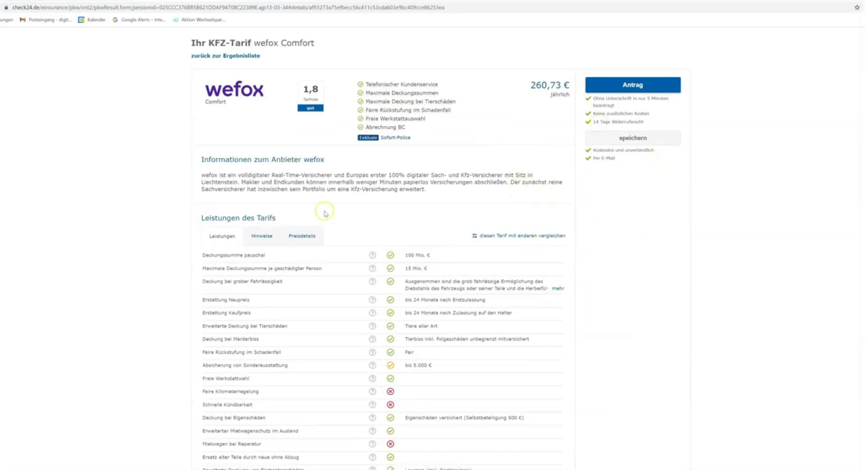
scroll(279, 364, "down", 3)
scroll(281, 356, "up", 3)
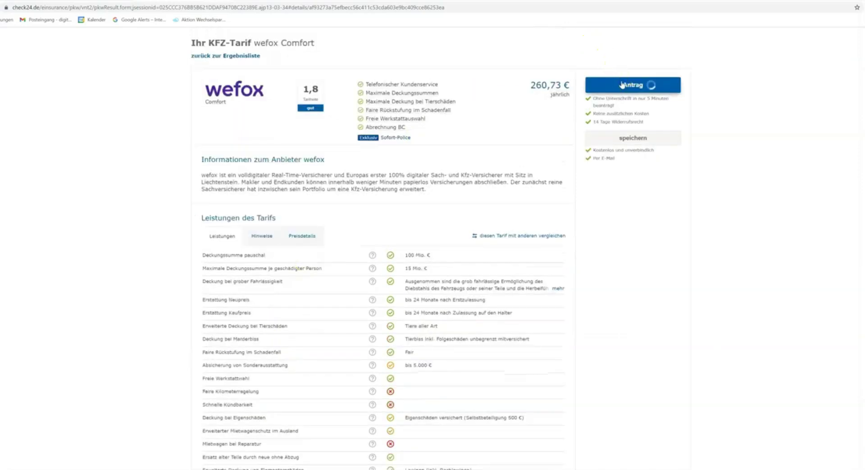
Step: Fill in the policyholder's e-mail, name and street address from the saved sample entry with Musterstrasse
left_click(454, 147)
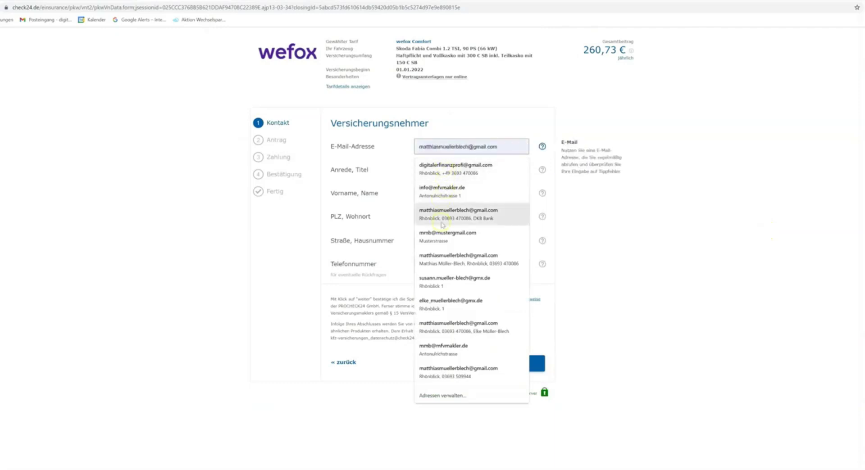
left_click(441, 238)
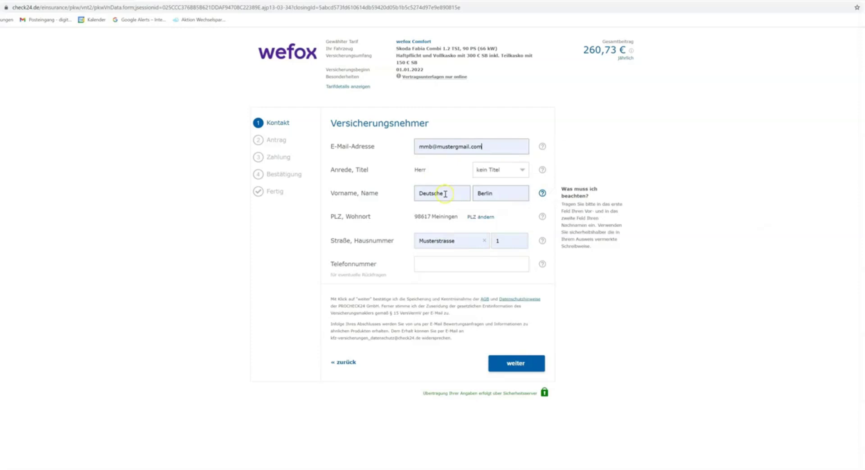